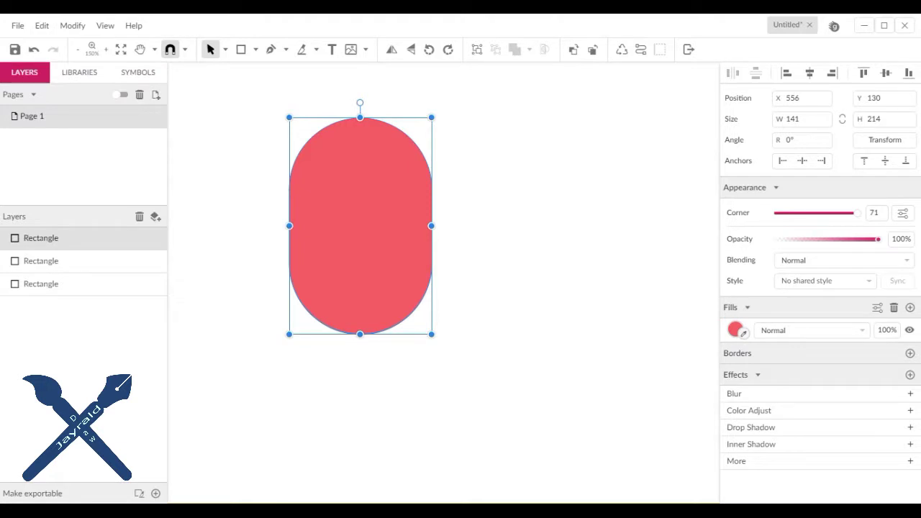
Step: Duplicate the red rounded rectangle and cut the stacked shapes into a U-shaped black mouth with a red tongue
key("ctrl+d")
key("ctrl+a")
key("ctrl+alt+s")
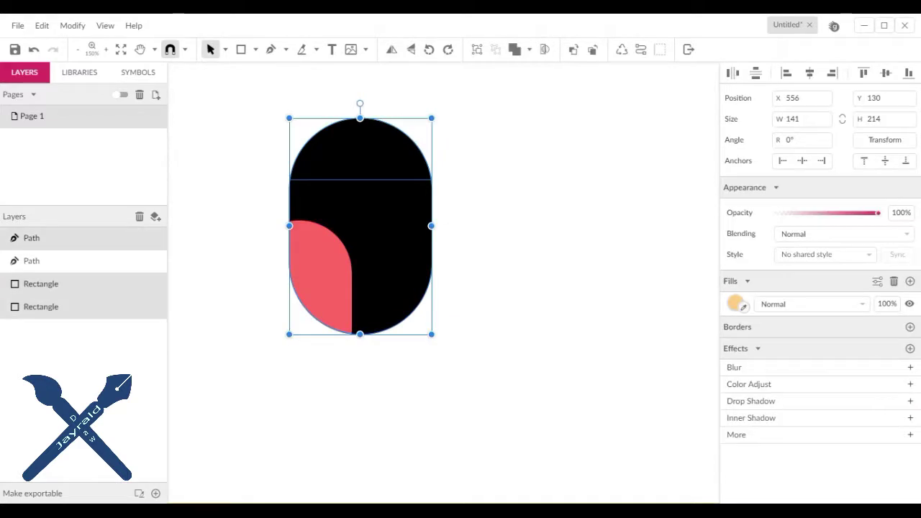
left_click(256, 49)
key("n")
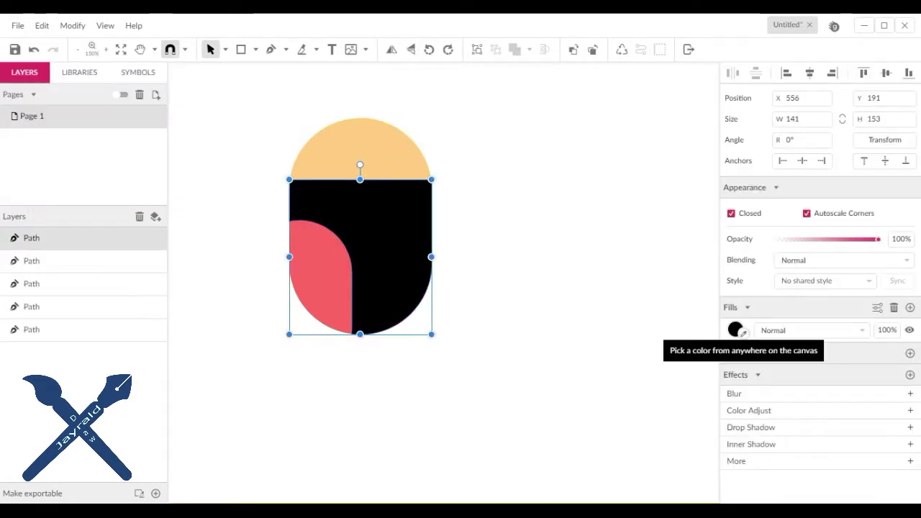
Step: Group and shrink the black mouth with its red tongue, and delete the tan cap above it
left_click(743, 332)
left_click(547, 260)
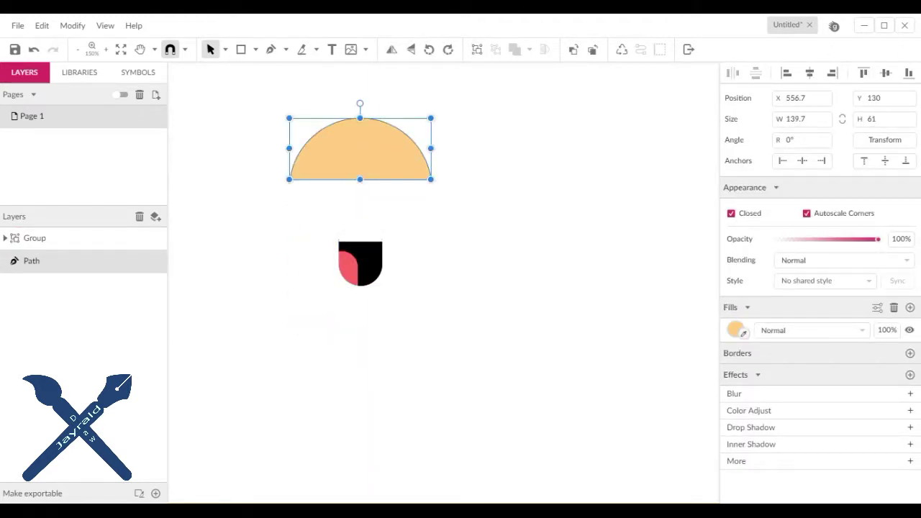
key("Delete")
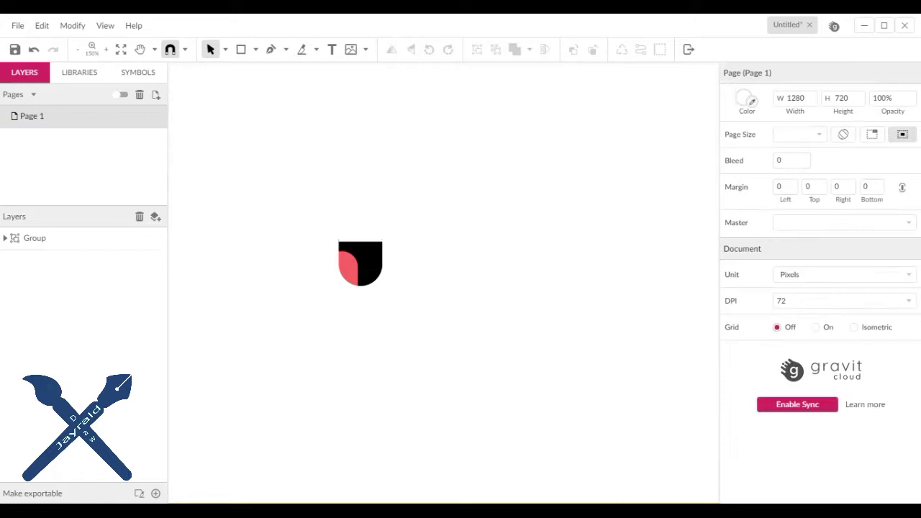
Step: Draw a black circle about 58 px wide and lay two translucent 12 × 99 px bars diagonally across it
key("e")
left_click_drag(382, 165, 434, 217)
left_click(289, 88)
left_click_drag(487, 123, 498, 216)
left_click(412, 194)
left_click(492, 173)
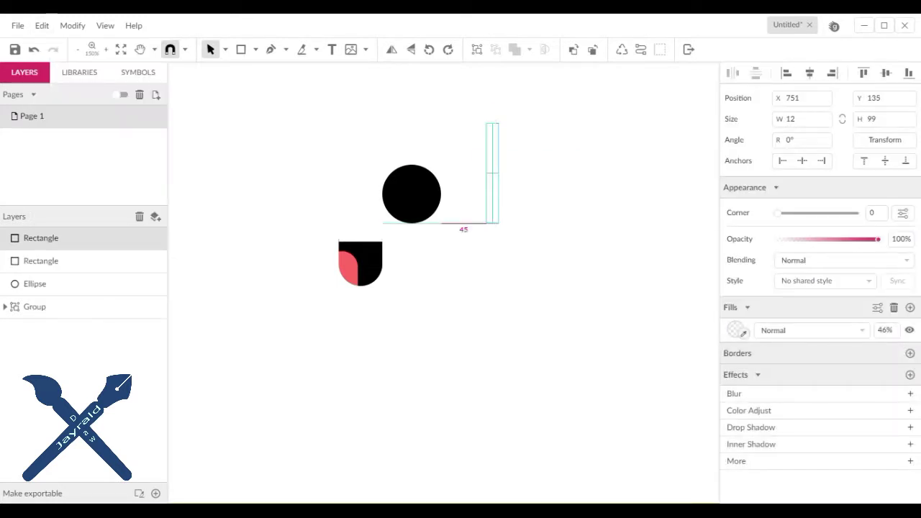
key("Escape")
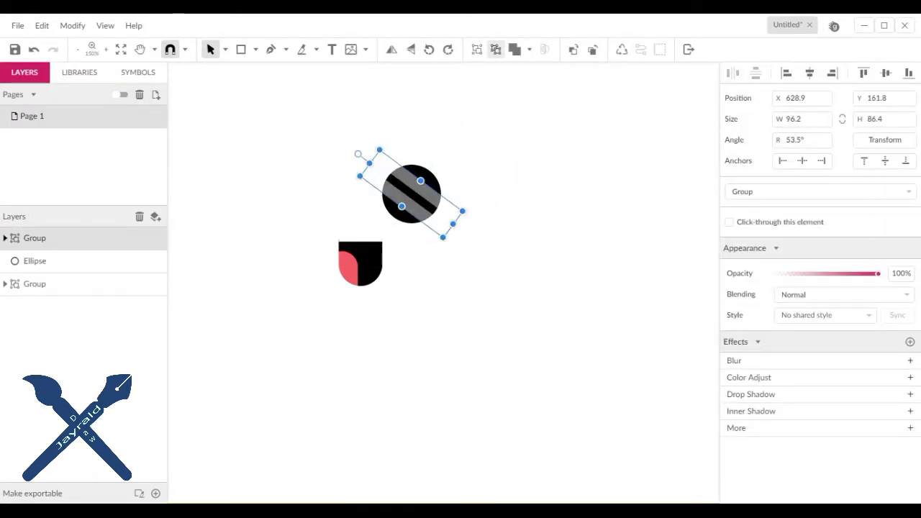
Step: Ungroup the two diagonal bars, try subtracting them from the circle, and undo the subtraction
key("ctrl+shift+g")
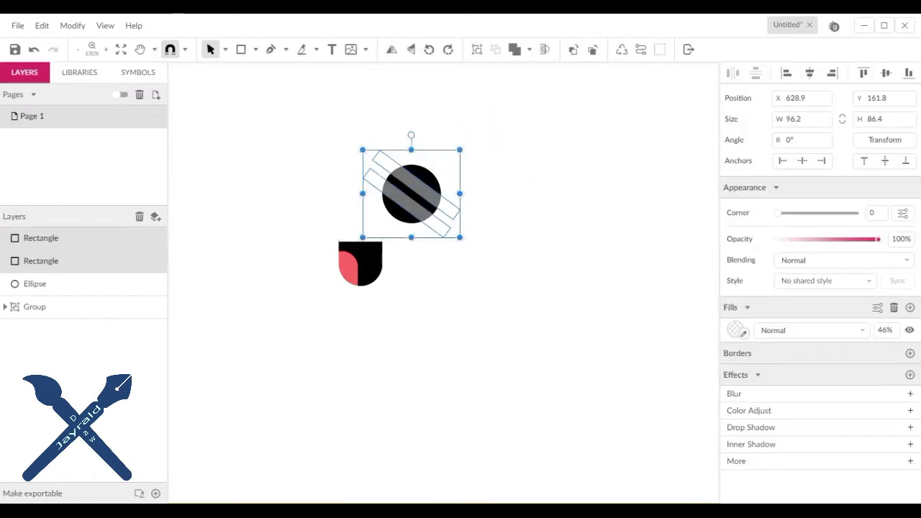
key("ctrl+alt+s")
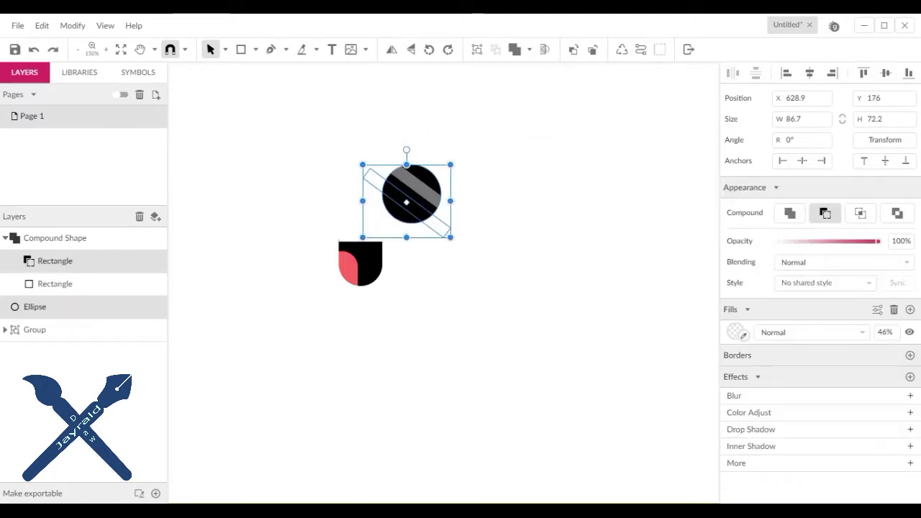
key("ctrl+shift+g")
key("Escape")
key("ctrl+z")
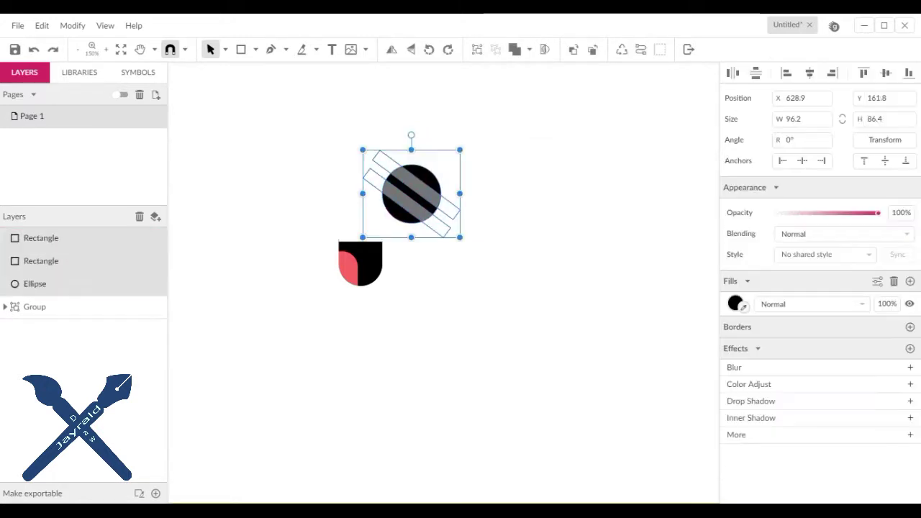
Step: Subtract both diagonal bars from the black circle as one compound shape
left_click(41, 238)
left_click(34, 284)
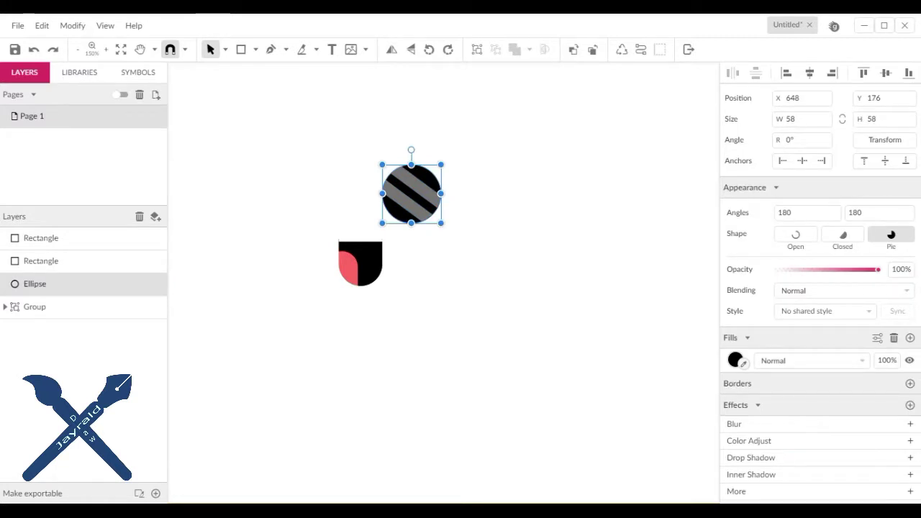
key("Escape")
key("ctrl+plus")
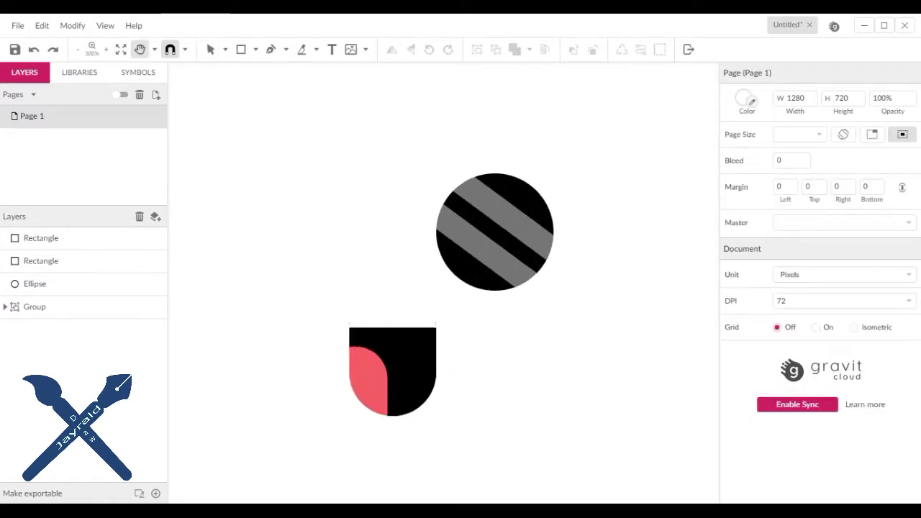
left_click(41, 260)
left_click(34, 284, "shift")
key("ctrl+alt+s")
left_click(41, 238, "shift")
key("ctrl+alt+s")
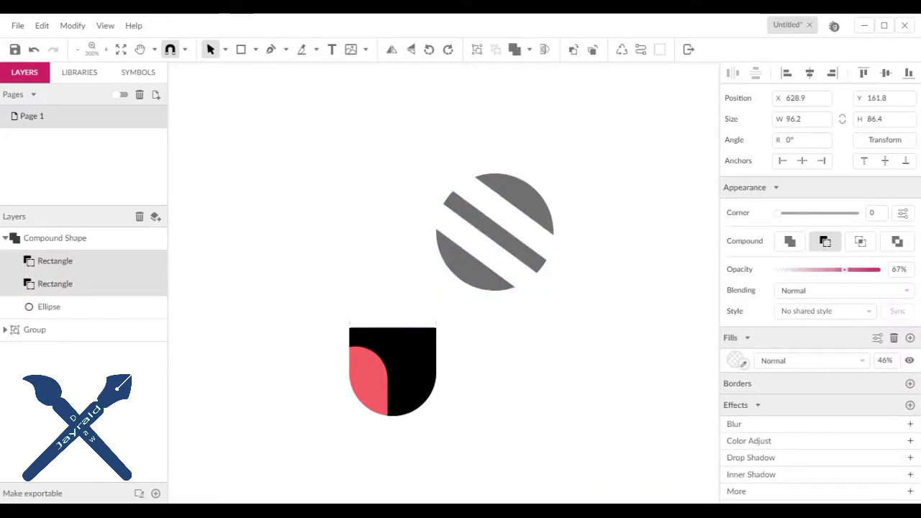
Step: Set the striped compound shape's opacity to 40% and fill it white
left_click_drag(804, 269, 817, 269)
left_click(736, 360)
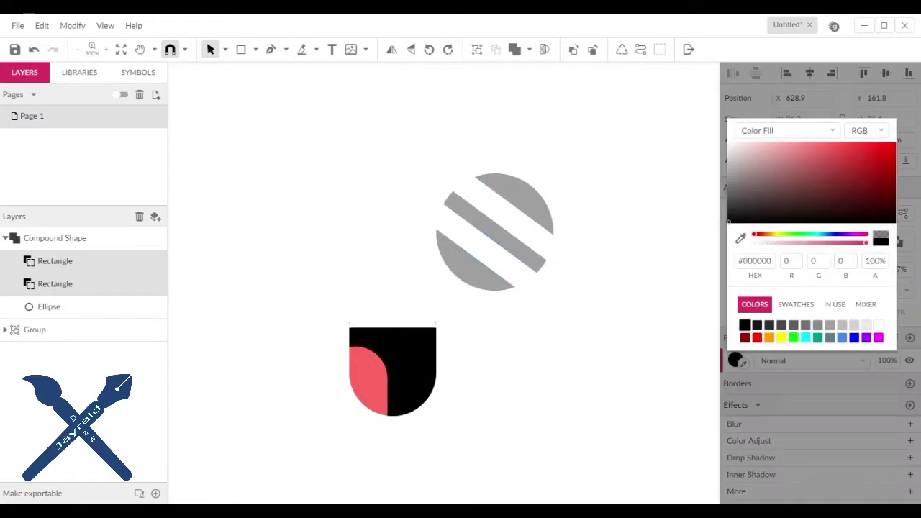
left_click(41, 237)
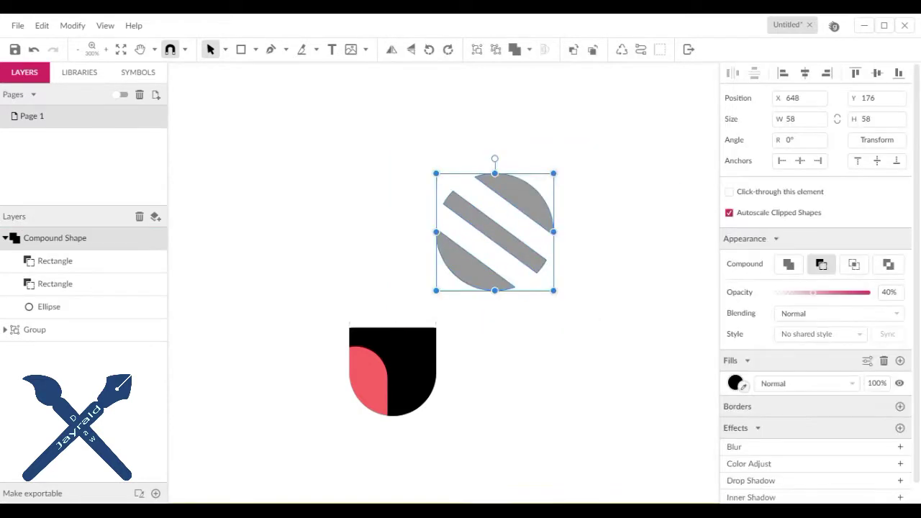
left_click(734, 382)
key("Escape")
Step: Draw a circle about 54 px wide over the striped shape and set its fill
left_click(255, 49)
left_click(283, 105)
left_click_drag(436, 173, 546, 283)
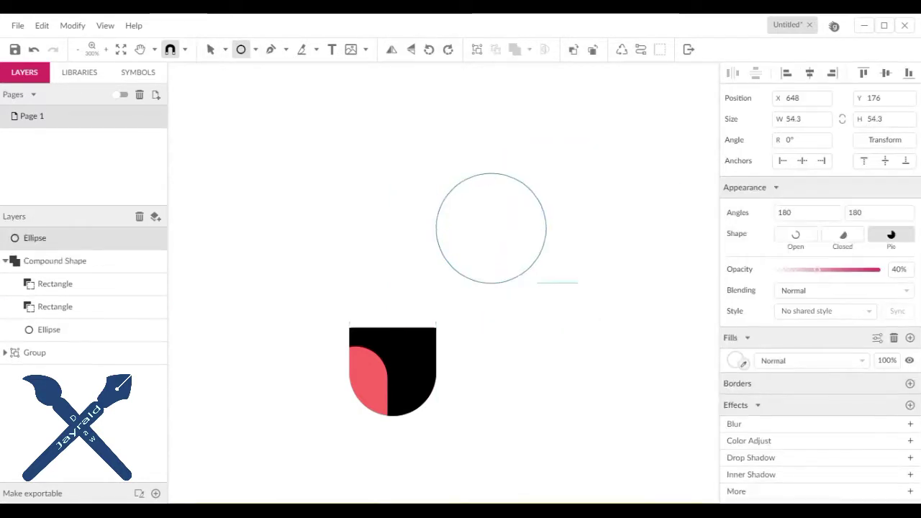
left_click(735, 360)
key("Escape")
Step: Send the new circle behind the striped compound shape, group the two, and try moving the group
left_click(54, 260)
left_click(35, 238)
left_click(592, 49)
left_click(54, 237, "shift")
key("ctrl+g")
left_click_drag(494, 232, 450, 321)
key("ctrl+z")
left_click(63, 329)
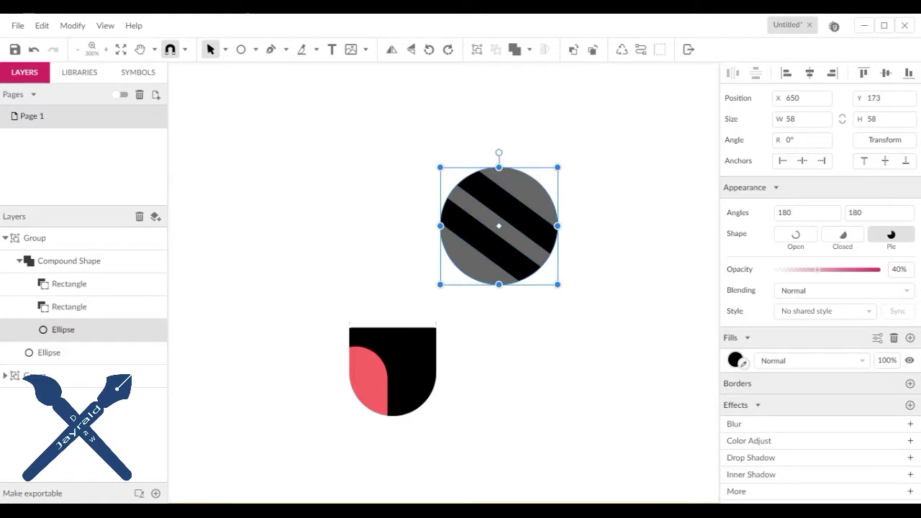
Step: Fill the two subtracted rectangles in the compound shape with blue
left_click(69, 284)
left_click(69, 306, "shift")
left_click(735, 361)
left_click(847, 338)
key("Escape")
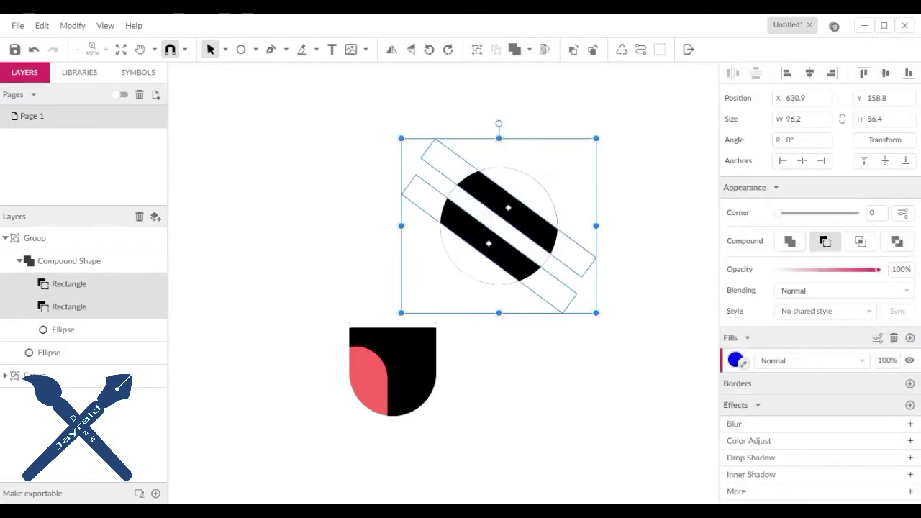
Step: Fill the ellipse inside the compound shape with white
left_click(63, 329)
left_click(735, 360)
left_click(877, 325)
key("Escape")
left_click(49, 351)
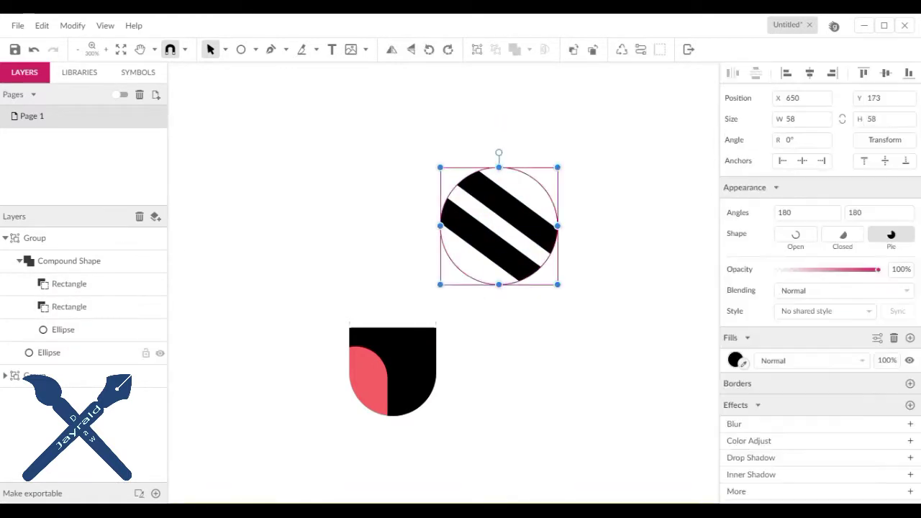
Step: Try other fill colours on the backing ellipse, including blue, and undo a move of the striped circle
left_click(735, 361)
left_click(853, 337)
left_click(793, 324)
key("Escape")
key("Escape")
left_click_drag(503, 216, 403, 341)
key("ctrl+z")
Step: Check the fills of the striped circle's parts and delete the whole striped circle
left_click_drag(545, 295, 374, 174)
left_click(70, 260)
left_click(69, 283)
left_click(63, 329)
left_click(69, 307)
left_click(64, 330)
left_click(735, 361)
key("Escape")
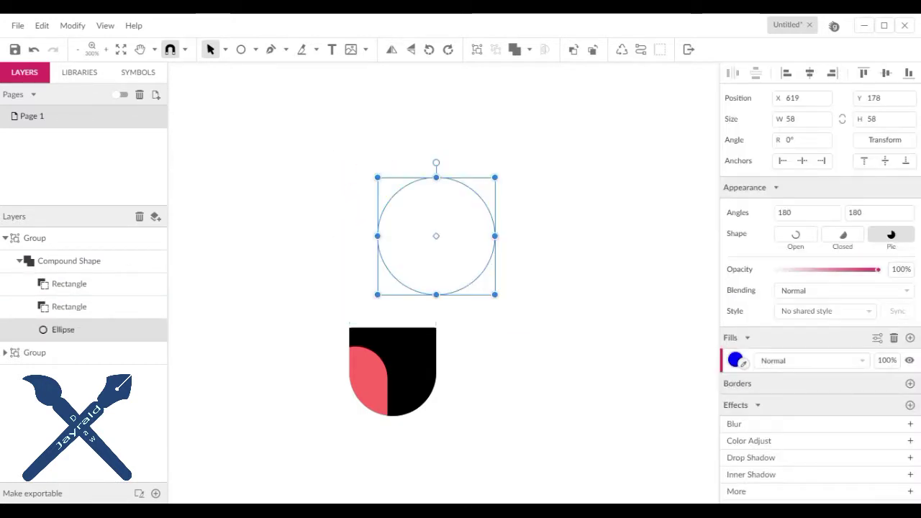
key("Delete")
key("Delete")
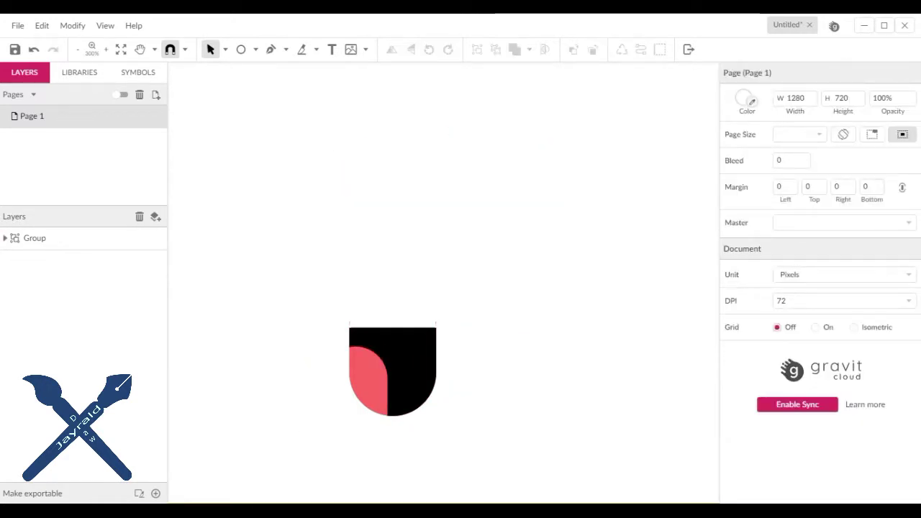
Step: Draw a black circle about 59 px wide above the mouth and a slightly tilted light grey bar across it
left_click_drag(471, 149, 590, 267)
left_click(735, 361)
left_click(744, 323)
key("Escape")
key("r")
mouse_move(367, 111)
left_mouse_down()
mouse_move(401, 238)
mouse_move(463, 171)
mouse_move(584, 211)
left_mouse_up()
Step: Duplicate the black circle and subtract the grey bar from the upper copy
left_click(35, 260)
key("ctrl+d")
left_click(41, 238)
left_click(35, 260, "shift")
left_click(529, 49)
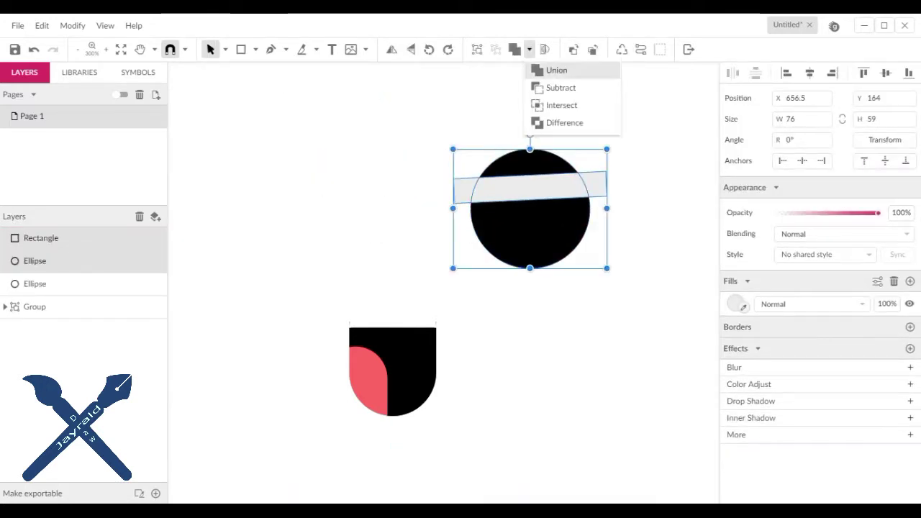
left_click(558, 86)
Step: Fill the backing circle behind the cut-out stripe with blue
left_click(735, 359)
left_click(49, 284)
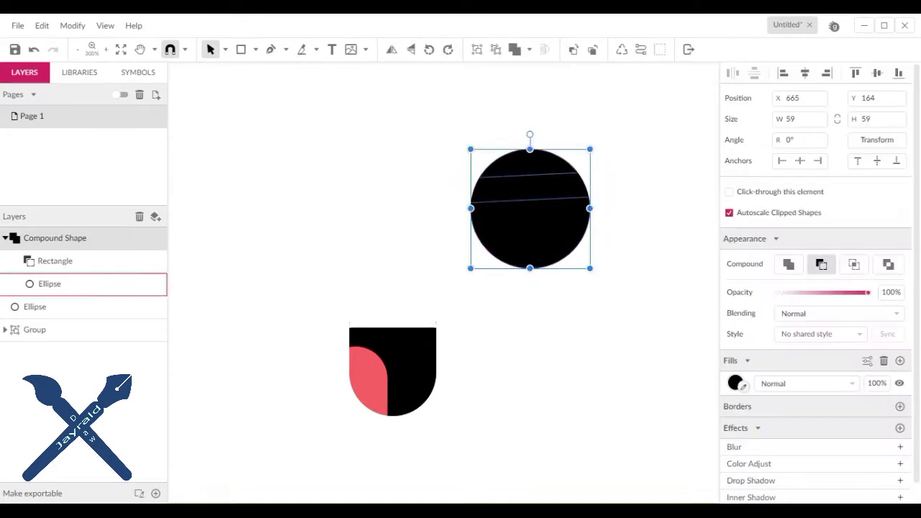
left_click(55, 260)
left_click(35, 307)
left_click(55, 260)
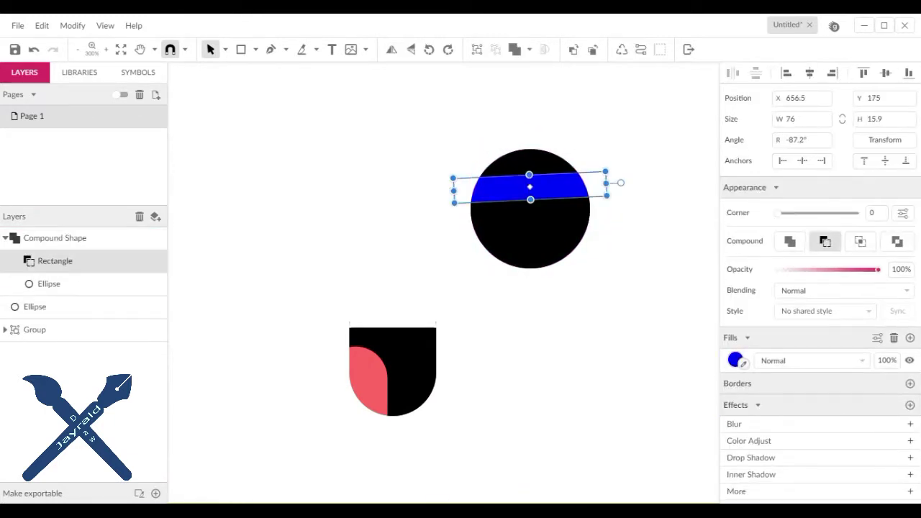
Step: Duplicate the cut-out bar just below for a second stripe, and group the lens with its backing circle
key("ctrl+d")
left_click_drag(530, 189, 530, 221)
left_click(49, 307)
left_click(55, 237)
key("ctrl+g")
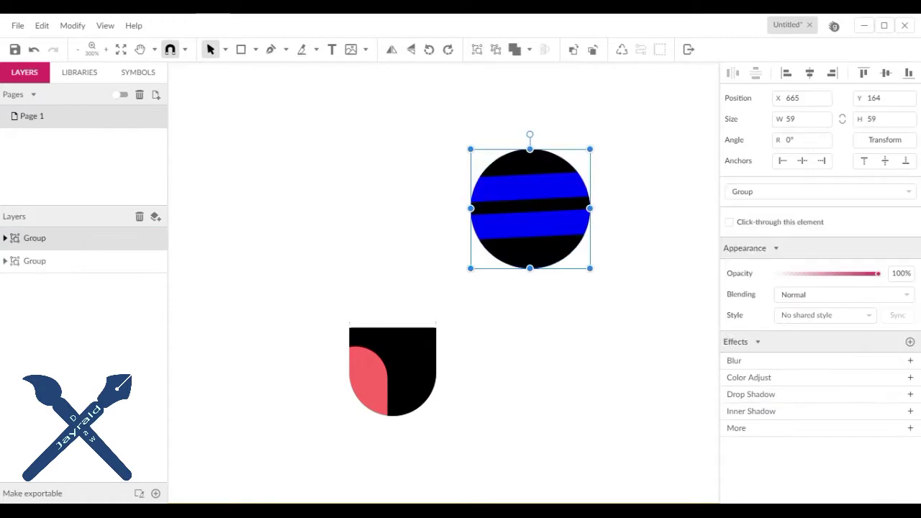
Step: Duplicate the lens 80 px to the left and rotate both lenses so their stripes slant in opposite directions
key("ctrl+d")
key("shift+Left")
key("shift+Left")
key("shift+Left")
key("shift+Left")
key("shift+Left")
key("shift+Left")
key("shift+Left")
key("shift+Left")
left_click(34, 261)
key("Escape")
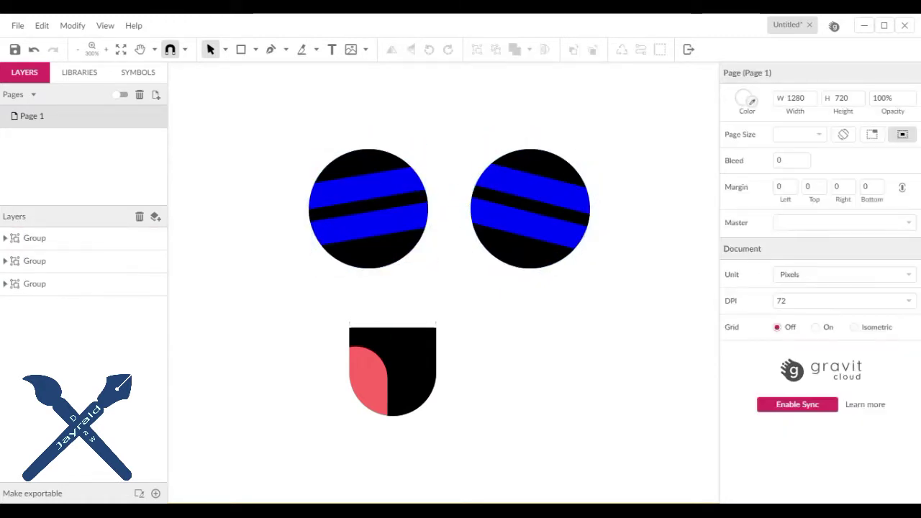
left_click(34, 237, "shift")
left_click(34, 237)
key("Escape")
Step: Draw a black bridge 28 × 4 px between the two lenses and send it behind them
key("r")
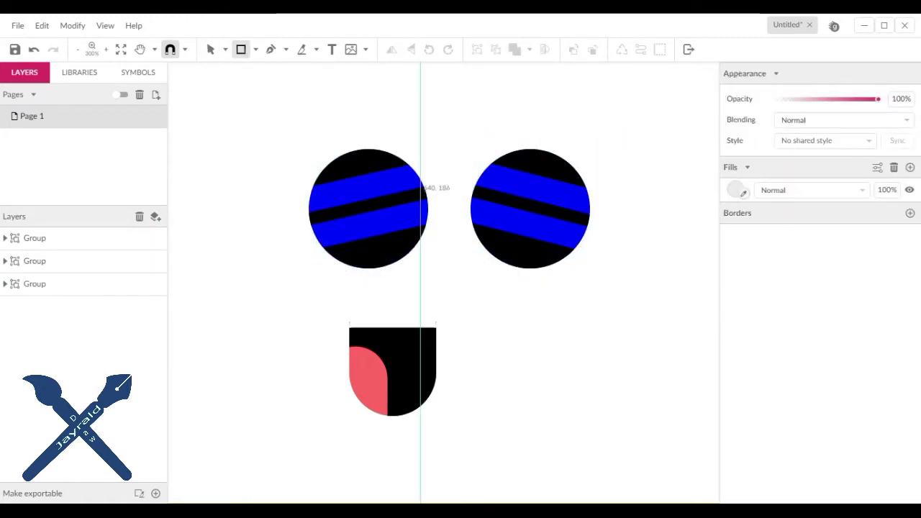
left_click_drag(419, 194, 476, 202)
left_click(593, 48)
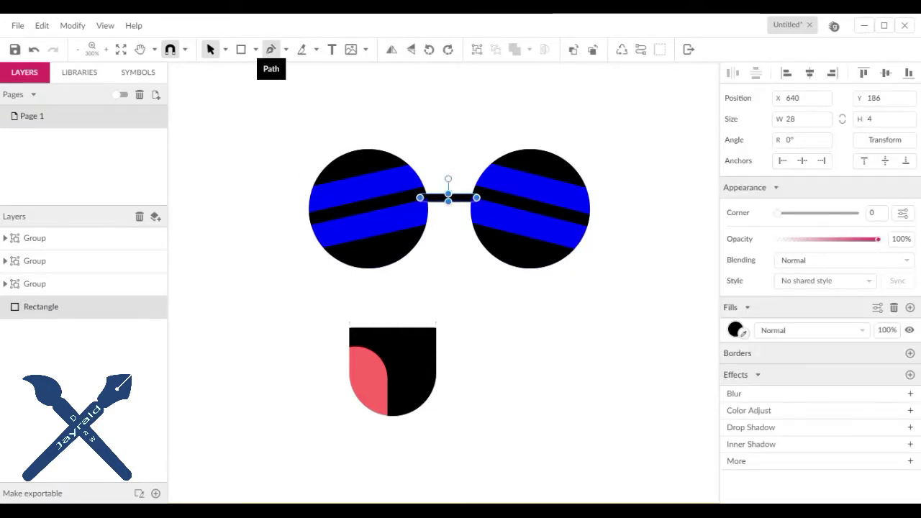
left_click(271, 49)
left_click(448, 193)
left_click(446, 232)
key("ctrl+z")
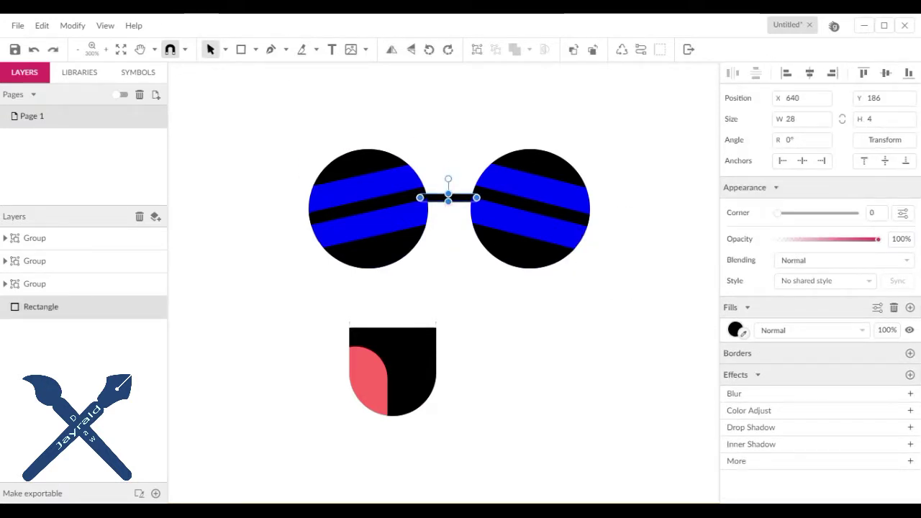
Step: Group the lenses and bridge into sunglasses, and move the glasses and mouth to about X 399, Y 25
key("ctrl+g")
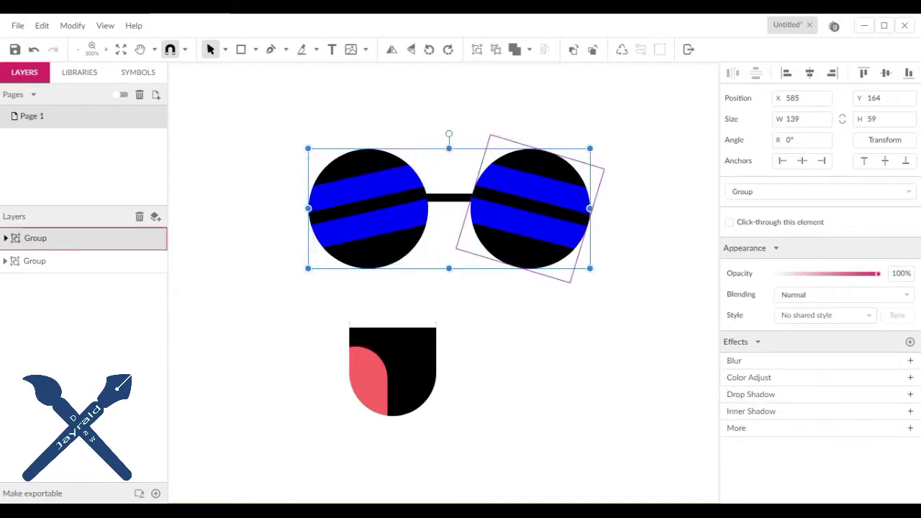
key("Escape")
key("ctrl+minus")
key("ctrl+minus")
key("ctrl+a")
left_click_drag(419, 247, 259, 108)
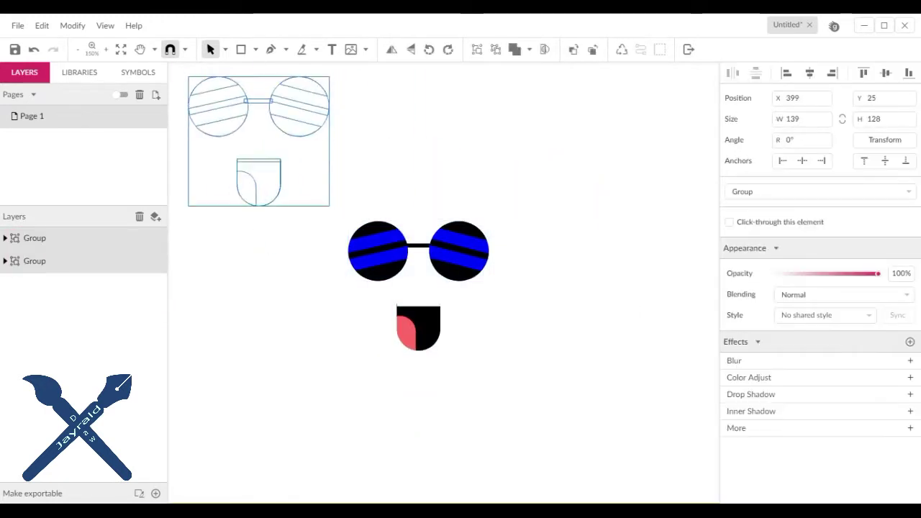
Step: Draw a tall rectangle beside the glasses, round its corners heavily and fill it red
left_click(256, 49)
left_click(287, 87)
left_click_drag(441, 159, 581, 389)
left_click_drag(776, 212, 833, 212)
left_click(735, 331)
left_click(866, 249)
key("Escape")
left_click(735, 330)
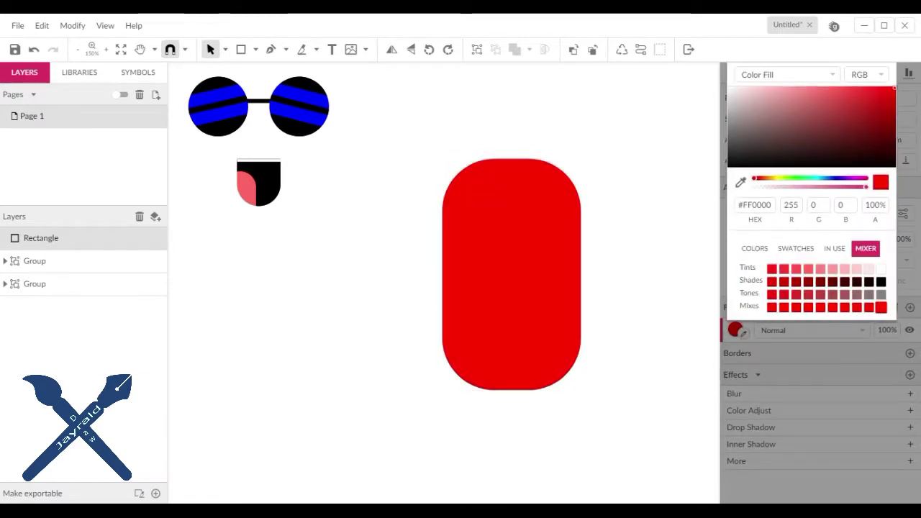
Step: Add a small red rounded petal with corner radius 18 and duplicate it repeatedly around the red body
right_click(516, 273)
left_click(561, 130)
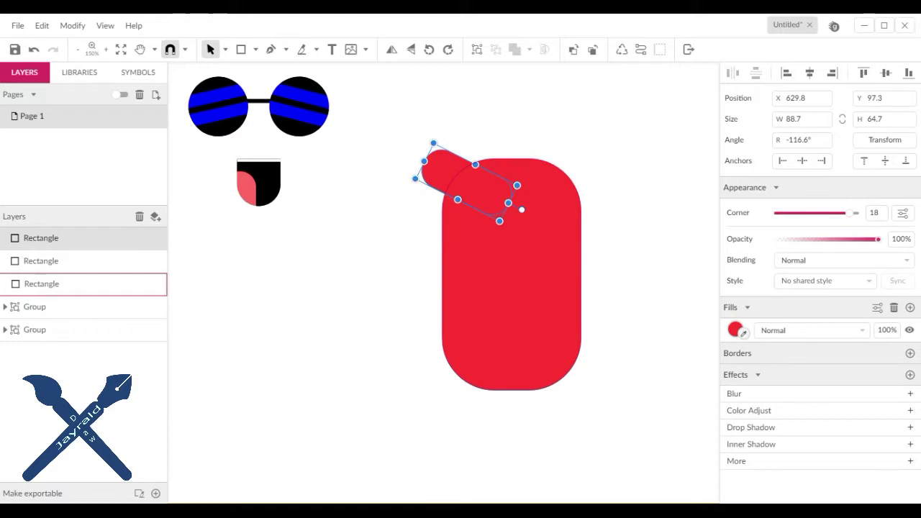
key("ctrl+d")
key("ctrl+d")
key("ctrl+d")
key("ctrl+d")
key("ctrl+d")
key("ctrl+d")
key("ctrl+d")
key("ctrl+d")
key("ctrl+d")
key("ctrl+d")
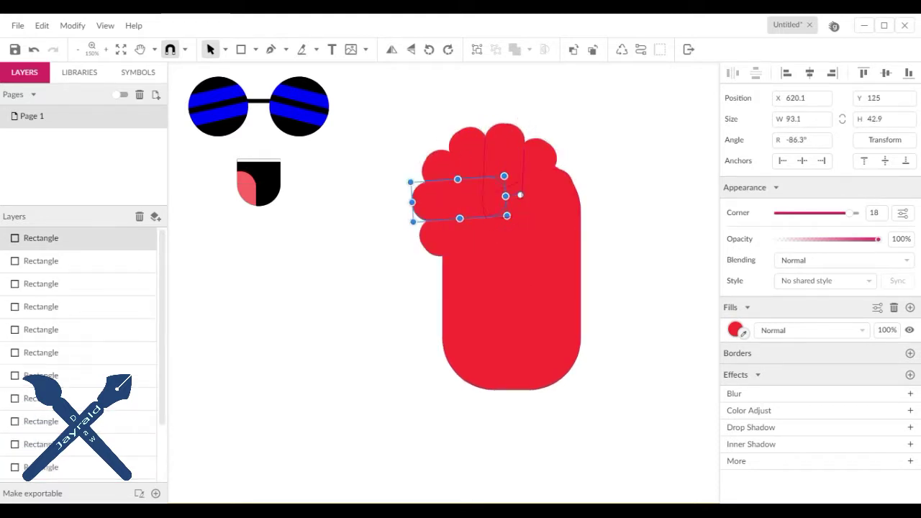
Step: Enlarge the ring of red petals into a scalloped body about 234 × 313 px and group it
key("ctrl+a")
left_click_drag(574, 286, 609, 438)
left_click_drag(610, 272, 613, 274)
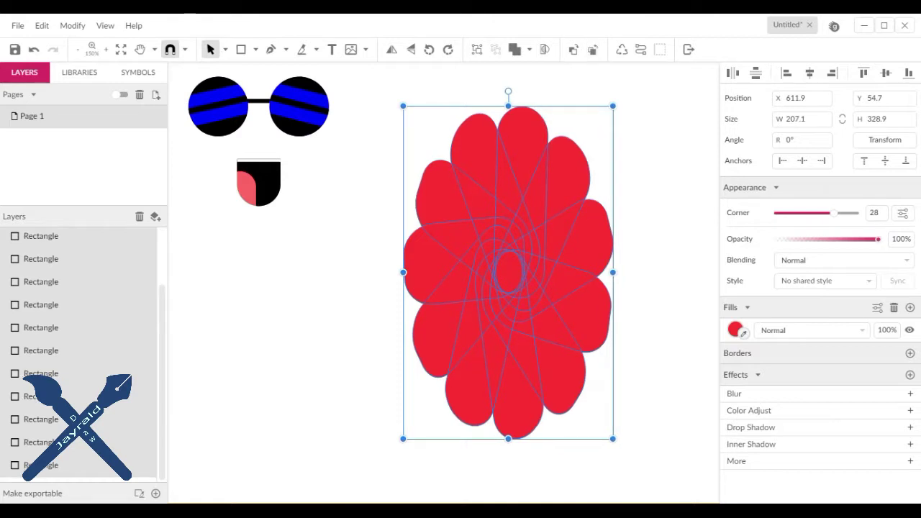
key("ctrl+g")
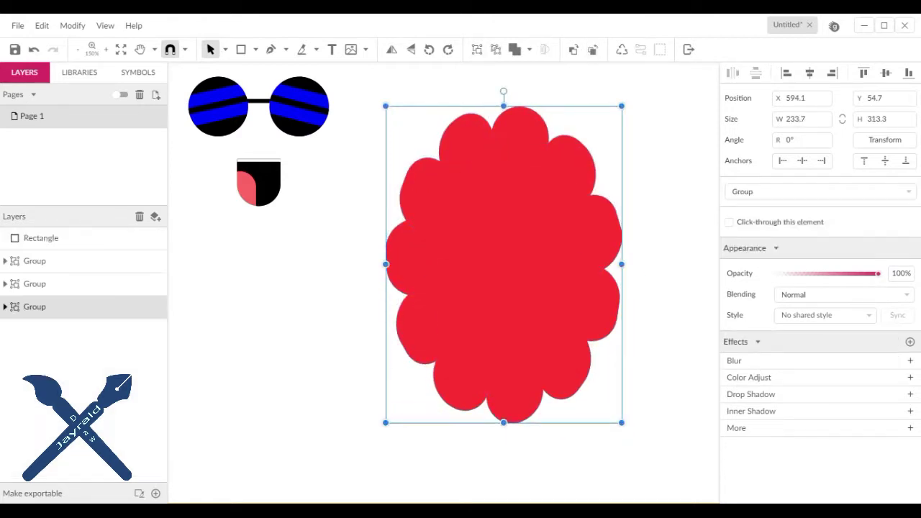
Step: Fill the rounded rectangle in the middle of the petals with a lighter red
left_click(504, 273)
left_click(734, 329)
left_click(785, 274)
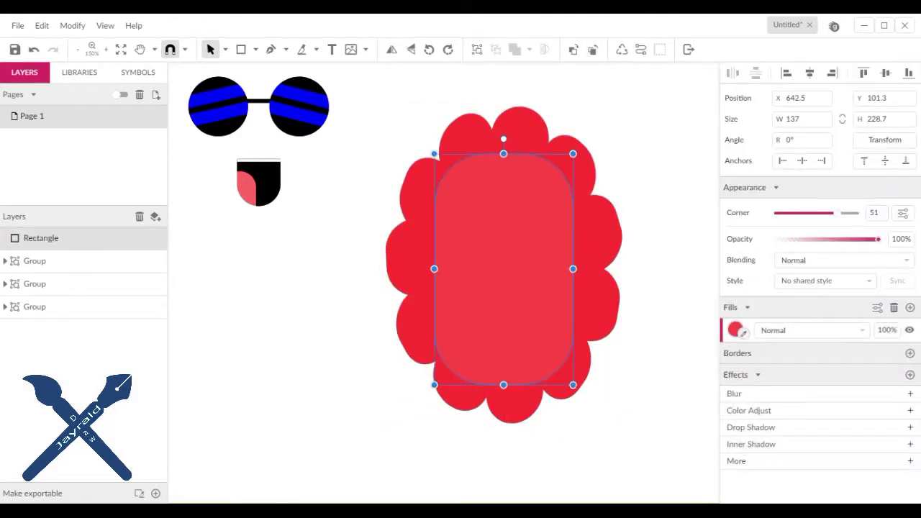
Step: Add a larger copy of the petal ring behind the original and fill its petals dark red
left_click(35, 307)
left_click(5, 306)
left_click(55, 442)
left_click(54, 307, "shift")
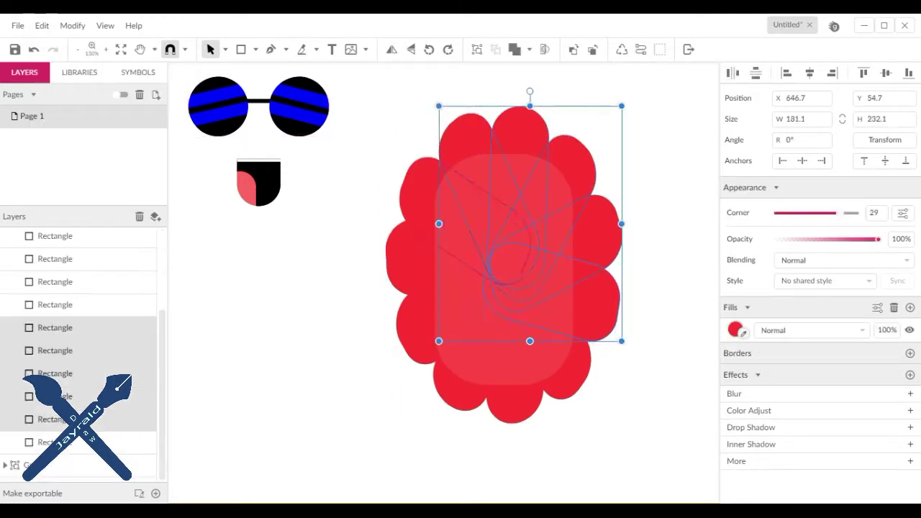
left_click(734, 329)
left_click(504, 274)
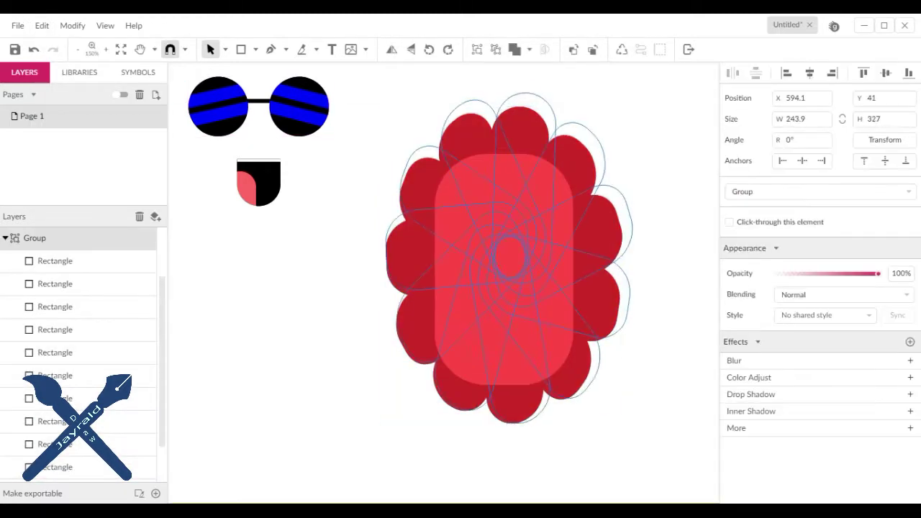
key("ctrl+d")
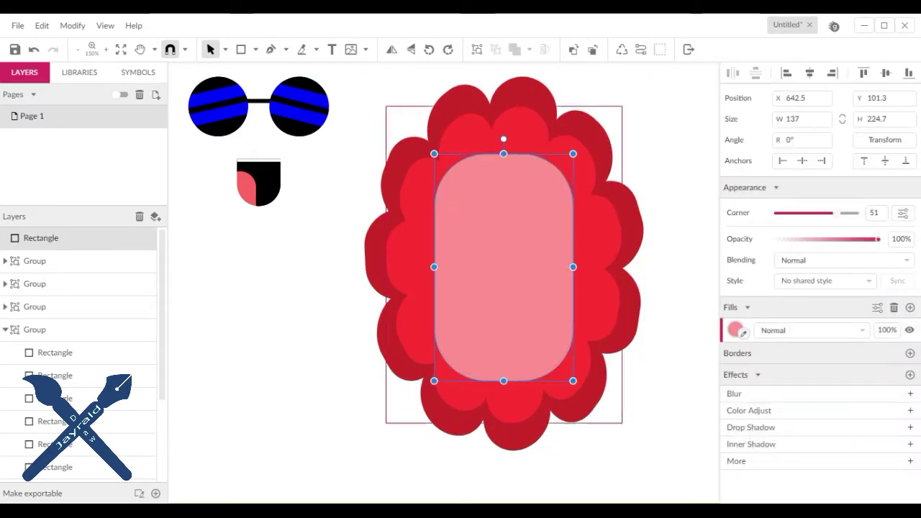
Step: Move the sunglasses and mouth onto the pink face, centre them on it and bring them to the front
left_click_drag(176, 68, 338, 215)
left_click_drag(259, 144, 504, 239)
left_click(574, 50)
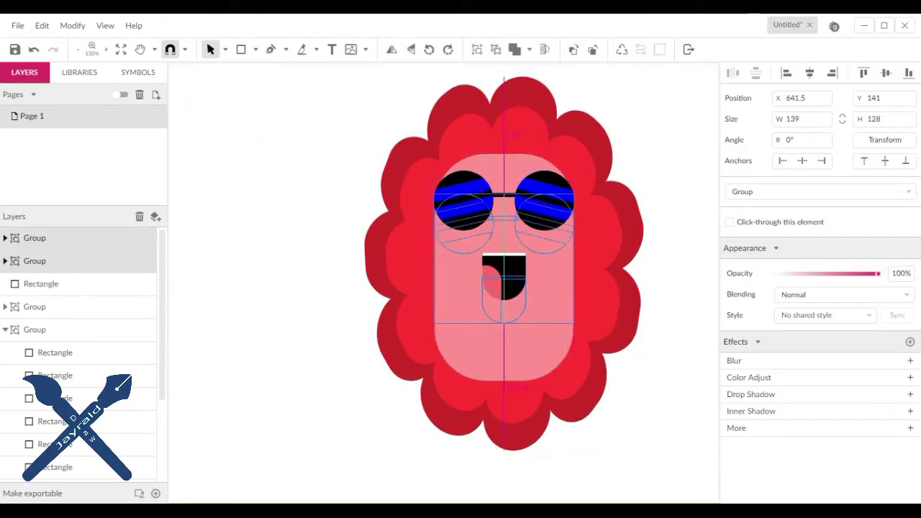
Step: Shorten the pink face rectangle from its lower edge and enlarge the mouth so it fills the space below the glasses
left_click(41, 283)
left_click(34, 260)
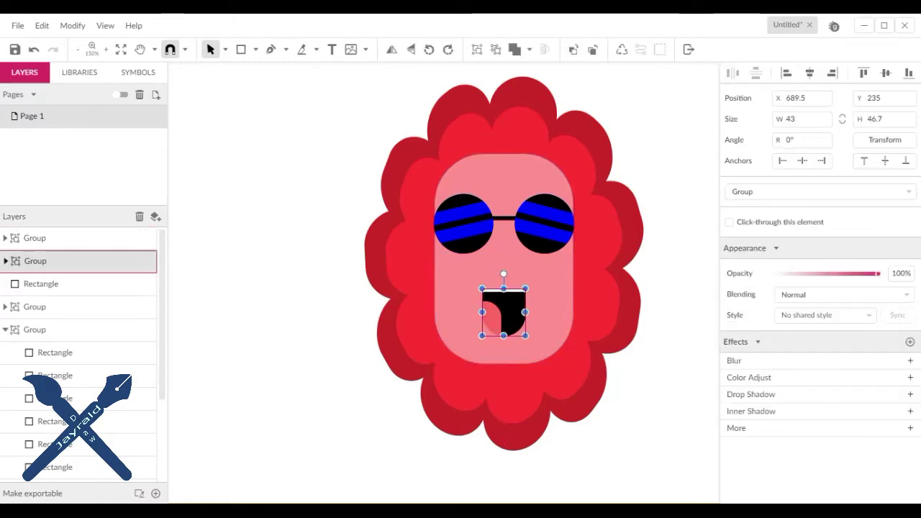
left_click_drag(503, 299, 497, 299)
Step: Group all parts of the flower head, then shrink the group and move it aside to free up canvas space
key("Escape")
key("ctrl+a")
key("ctrl+g")
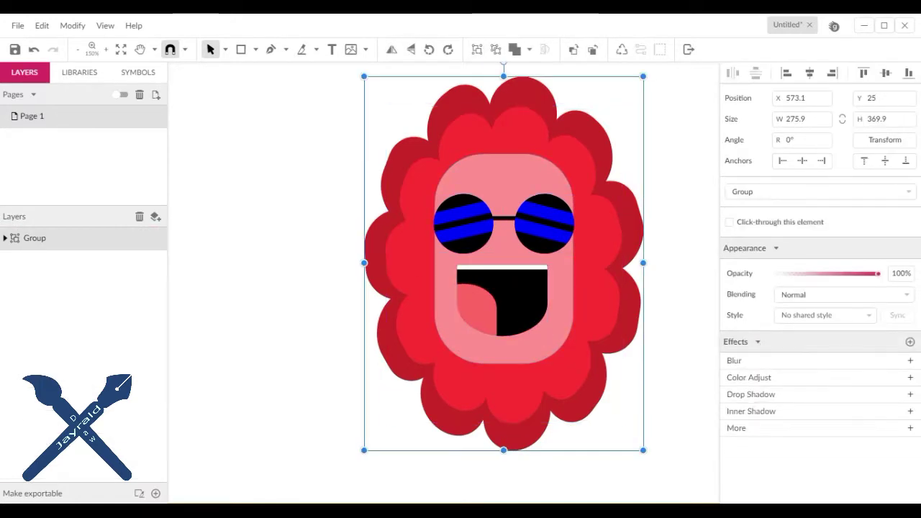
left_click_drag(366, 76, 477, 208)
left_click_drag(561, 324, 259, 179)
Step: Draw a closed arched stem outline about 187 × 207 px with the Pen tool and bend its straight segments into smooth curves
key("p")
left_click(460, 149)
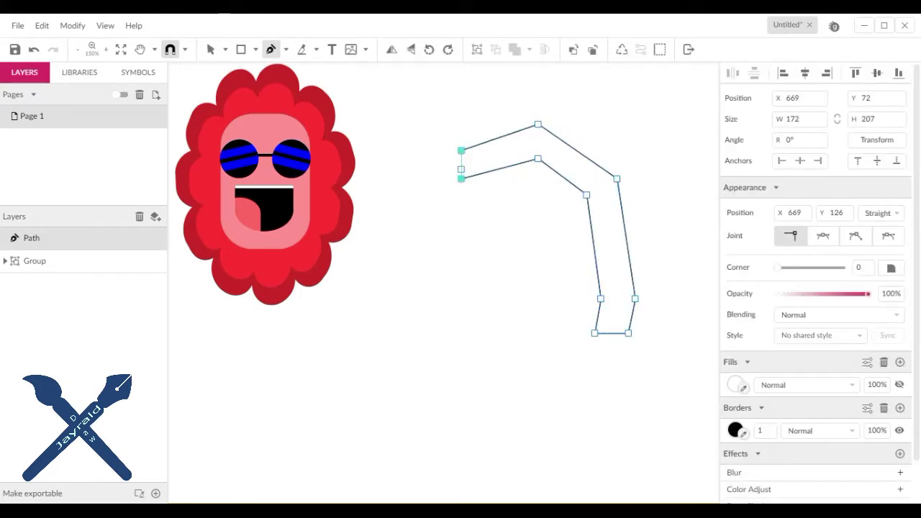
left_click(225, 49)
left_click(249, 70)
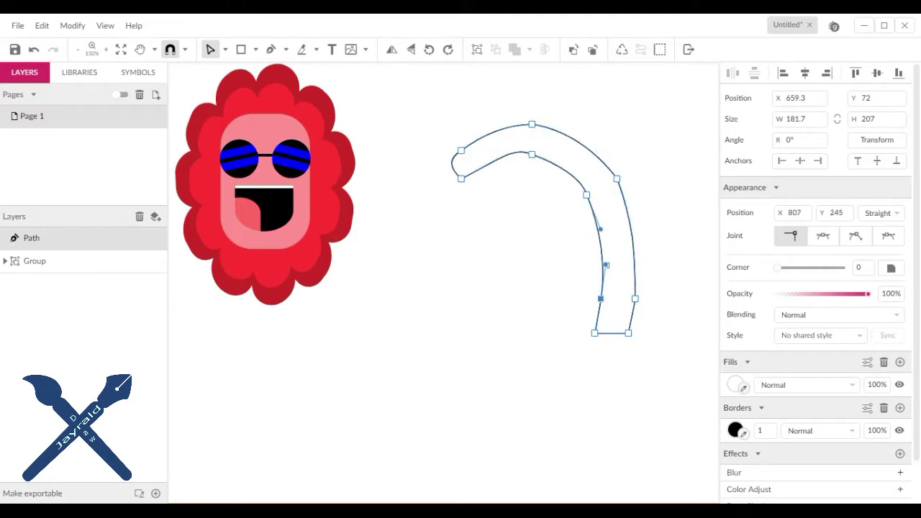
left_click(617, 179)
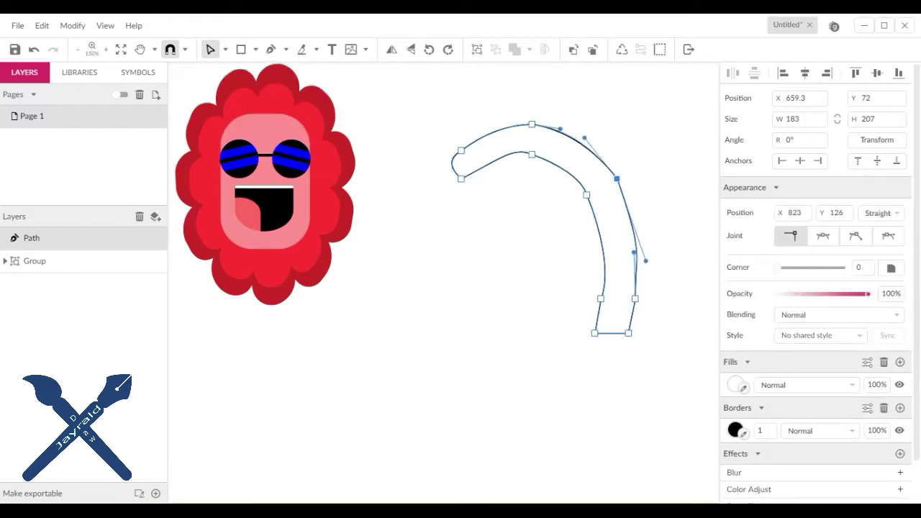
key("Escape")
left_click(634, 298)
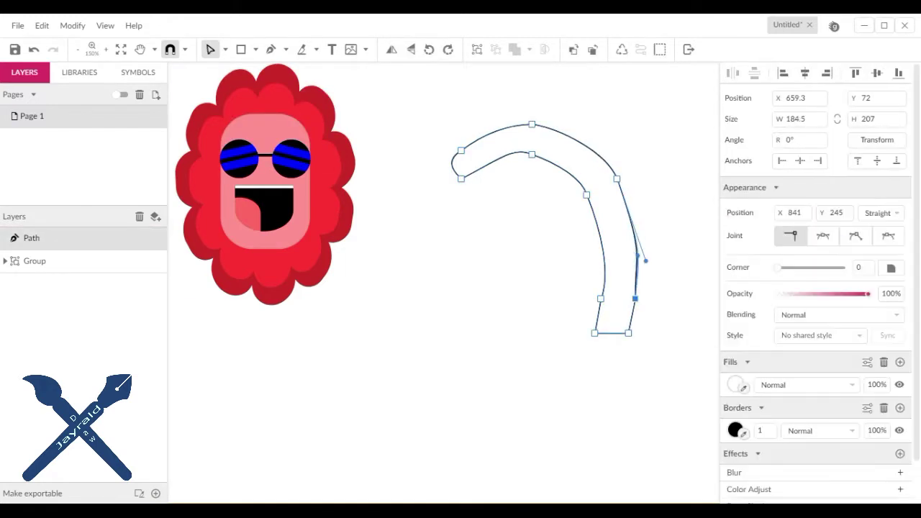
key("Escape")
Step: Fill the stem path bright green and set its border width to 0
left_click(32, 238)
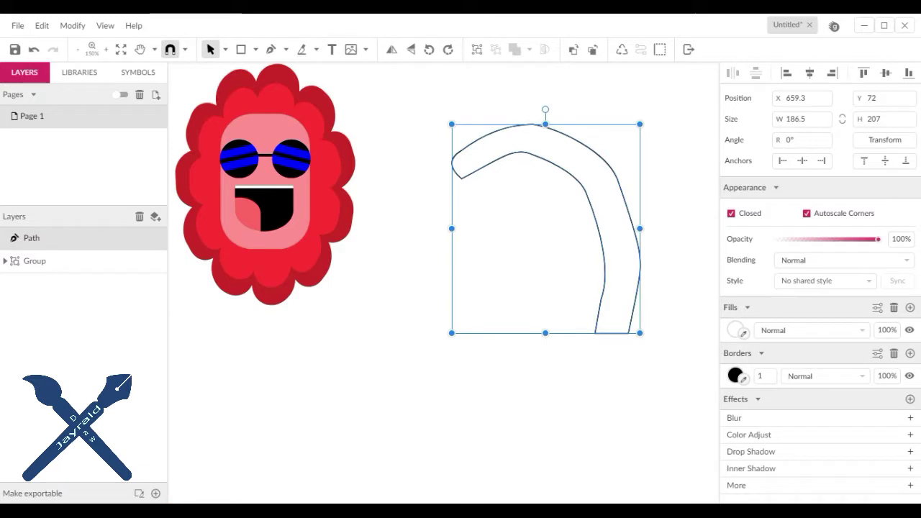
left_click(738, 329)
left_click(770, 304)
left_click(866, 248)
left_click(784, 280)
key("Escape")
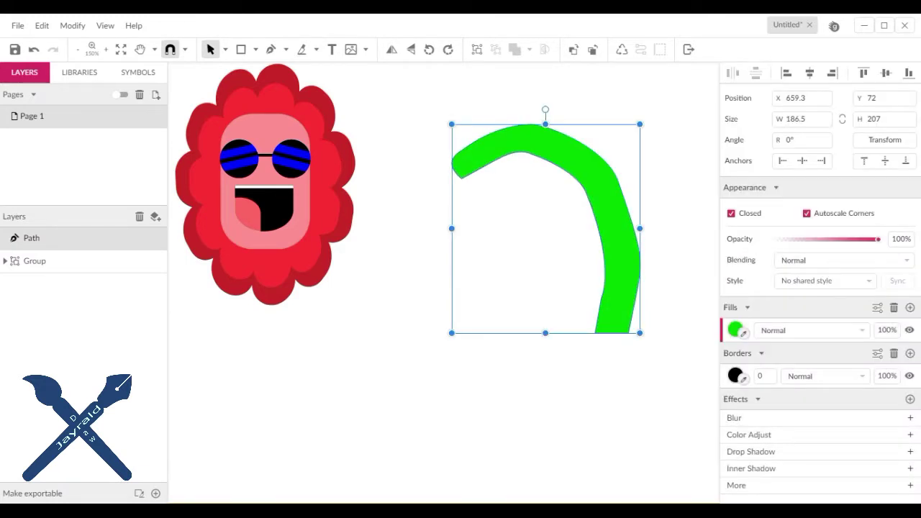
Step: Offset a bright green copy of the stem slightly left over a darker green one and group the two as a shaded stem
key("shift+Left")
left_click(736, 330)
key("Escape")
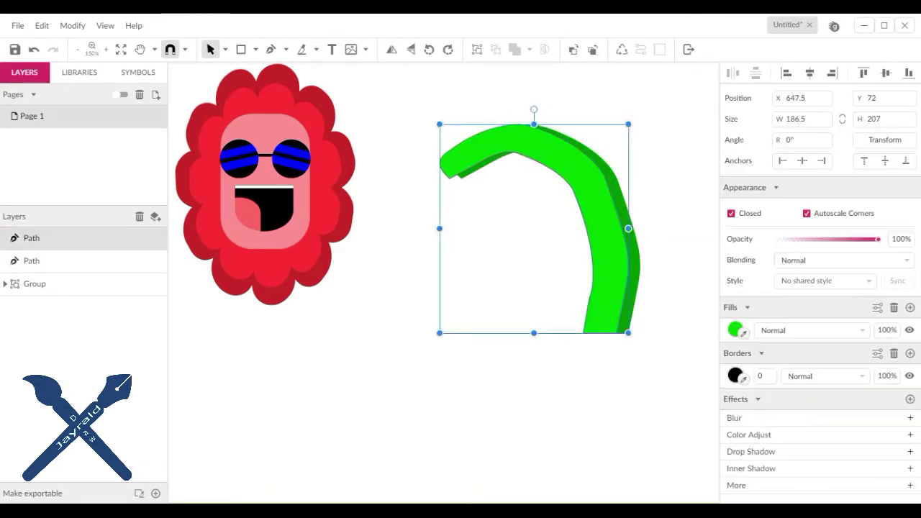
left_click(32, 260, "shift")
key("ctrl+g")
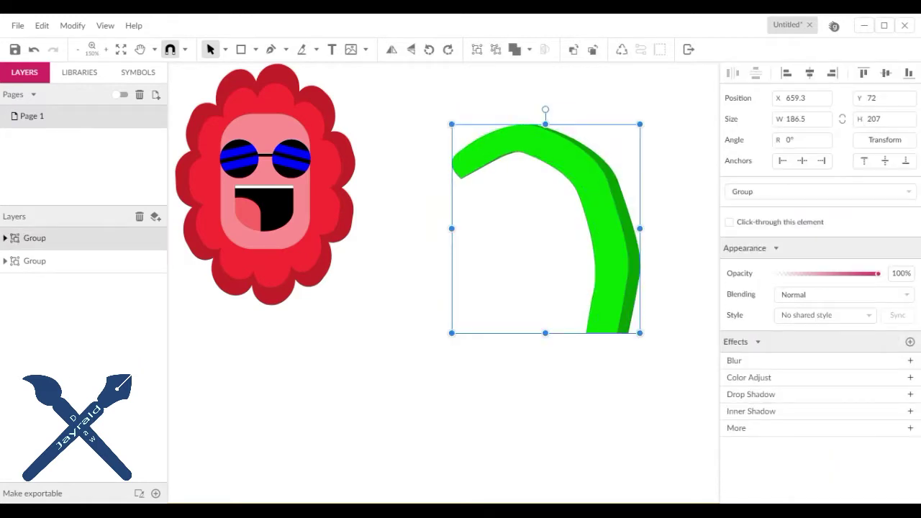
Step: Move the stem group up and to the left and scale it down slightly
key("shift+Left")
key("shift+Left")
key("shift+Left")
key("shift+Left")
key("shift+Up")
key("shift+Up")
key("shift+Up")
key("shift+Up")
Step: Draw a six-point polygon about 223 × 206 px with corner radius 23.1, rotate it flat side up and place it behind the stem
left_click(256, 49)
left_click(286, 130)
mouse_move(358, 155)
left_mouse_down()
mouse_move(565, 389)
mouse_move(621, 281)
mouse_move(580, 166)
left_mouse_up()
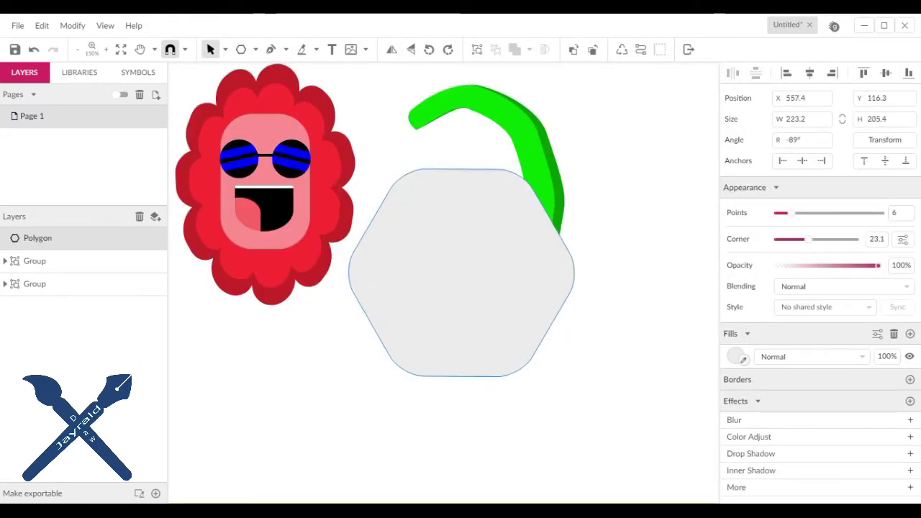
left_click_drag(460, 273, 434, 280)
left_click_drag(562, 374, 537, 156)
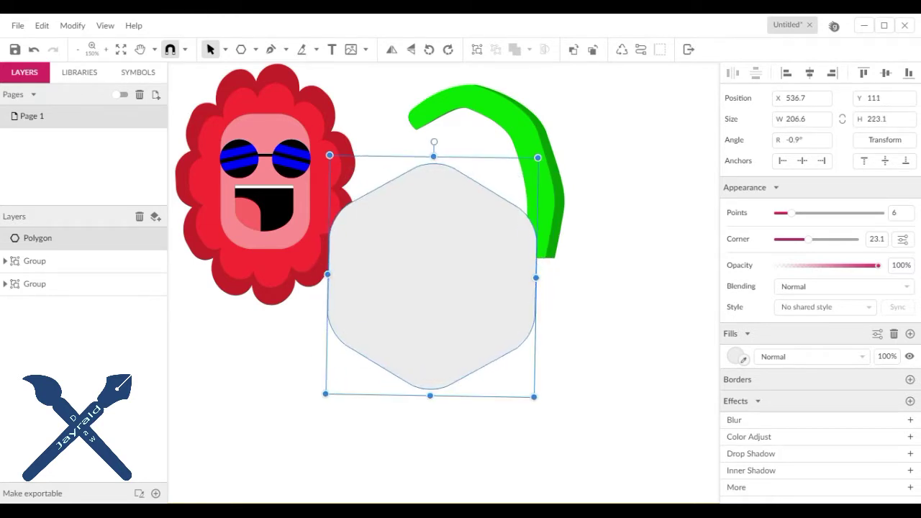
left_click_drag(432, 277, 501, 277)
left_click(592, 49)
left_click(593, 49)
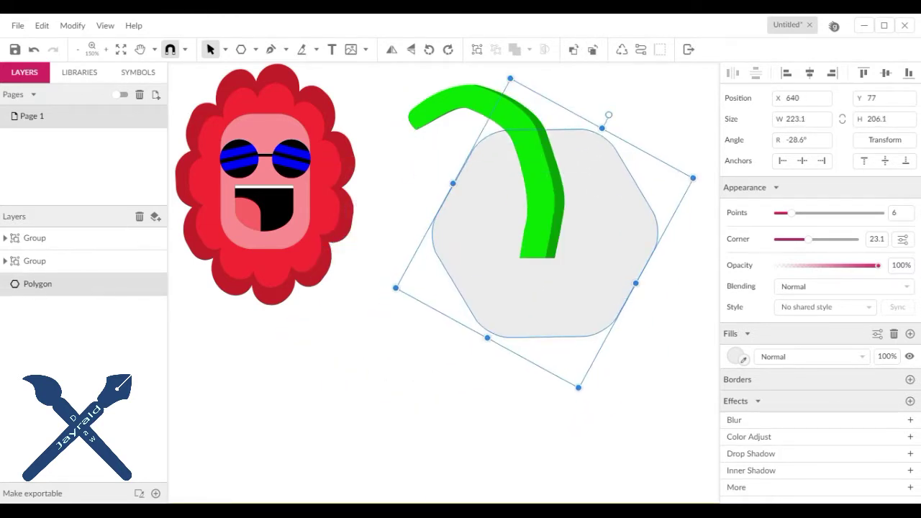
Step: Draw a dark red bar about 237 × 43 px with corner radius 22 across the hexagon's middle and duplicate it
left_click(255, 49)
left_click(287, 87)
left_click_drag(432, 216, 583, 261)
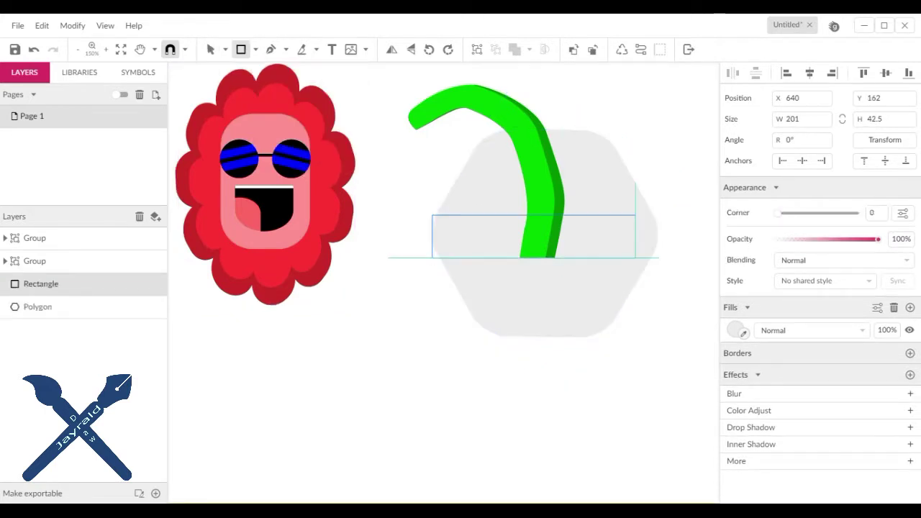
left_click(736, 331)
left_click(774, 282)
left_click(735, 330)
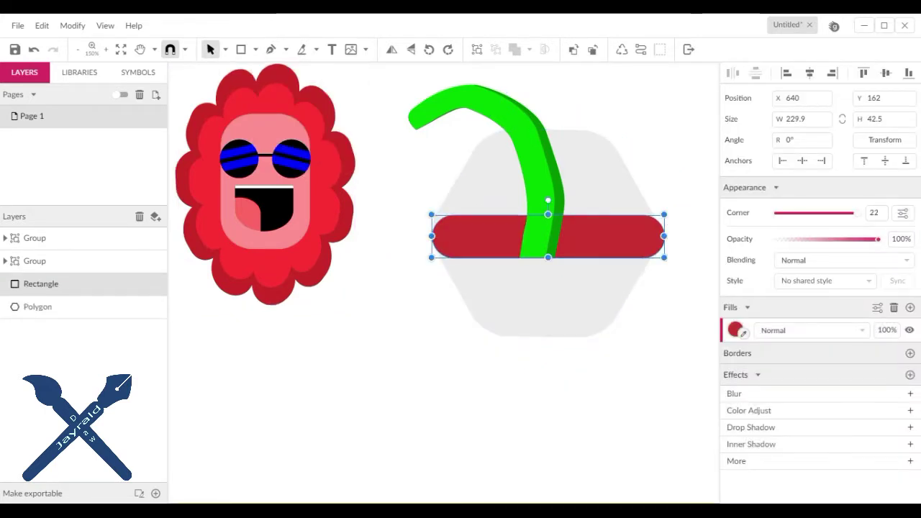
left_click_drag(489, 234, 465, 367)
key("ctrl+d")
Step: Try to subtract one red bar from the hexagon as a compound shape
left_click(37, 327, "shift")
left_click(529, 49)
left_click(569, 89)
key("n")
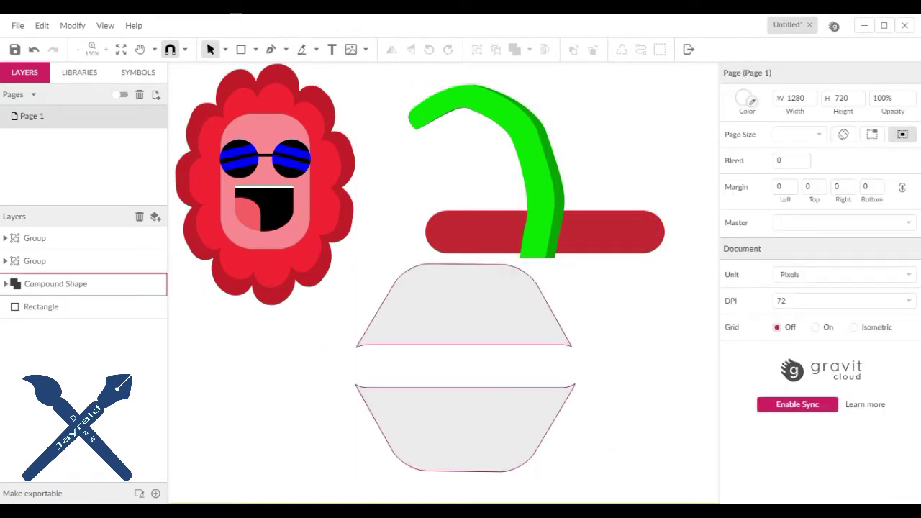
key("ctrl+z")
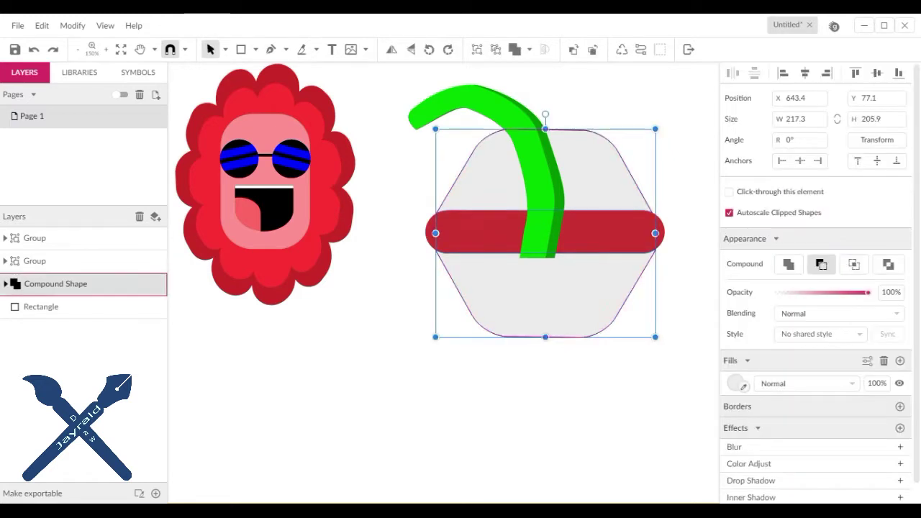
key("ctrl+z")
Step: Try to cut the hexagon along the red bar with the Knife tool
left_click(458, 353)
left_click_drag(331, 353, 619, 353)
mouse_move(459, 342)
left_mouse_down()
mouse_move(504, 305)
mouse_move(547, 412)
left_mouse_up()
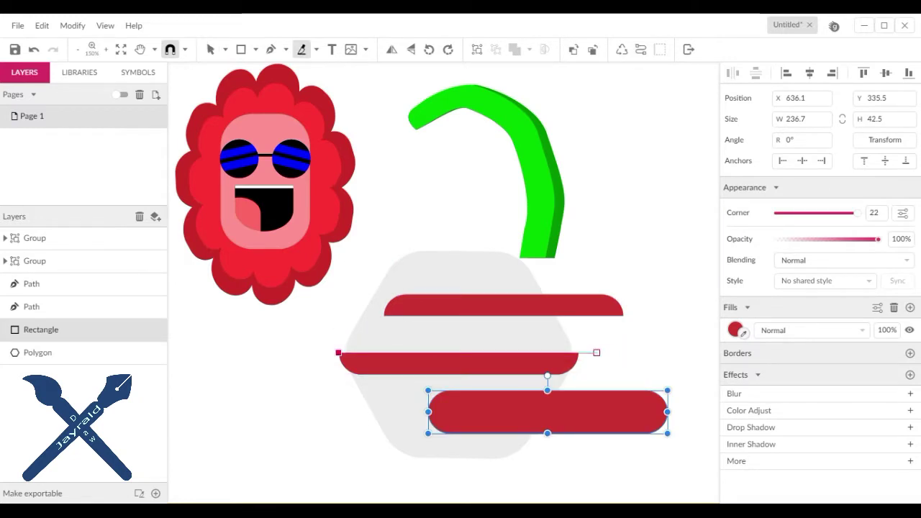
key("ctrl+z")
key("ctrl+z")
key("ctrl+z")
key("ctrl+z")
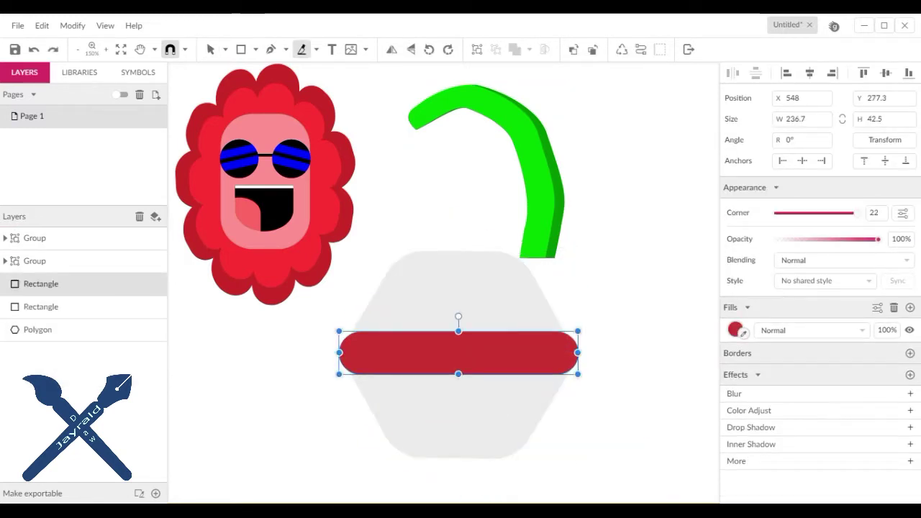
Step: Cut the hexagon horizontally through its middle with the Knife tool and delete the upper half
left_click(532, 417)
left_click_drag(317, 353, 612, 352)
key("Delete")
left_click(533, 367)
Step: Colour the pot with a dark red body and a darker red rim, and move its parts under the stem's lower end
left_click(41, 283)
left_click(735, 325)
left_click(32, 330, "shift")
left_click_drag(460, 403, 540, 310)
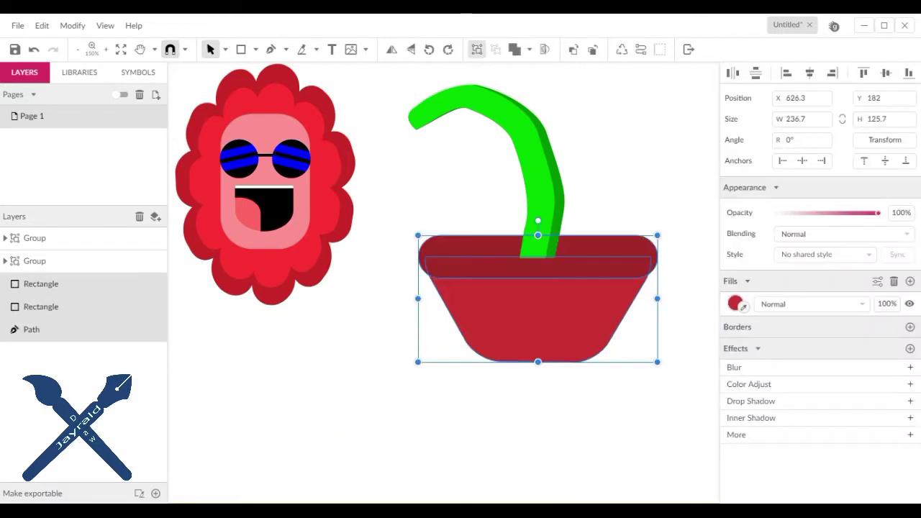
Step: Group the pot parts, bring them in front of the stem and group the pot with the stem
key("ctrl+g")
left_click(573, 49)
left_click(34, 260, "shift")
key("ctrl+g")
Step: Resize the potted stem group and place it in the lower part of the page
left_click_drag(405, 72, 483, 168)
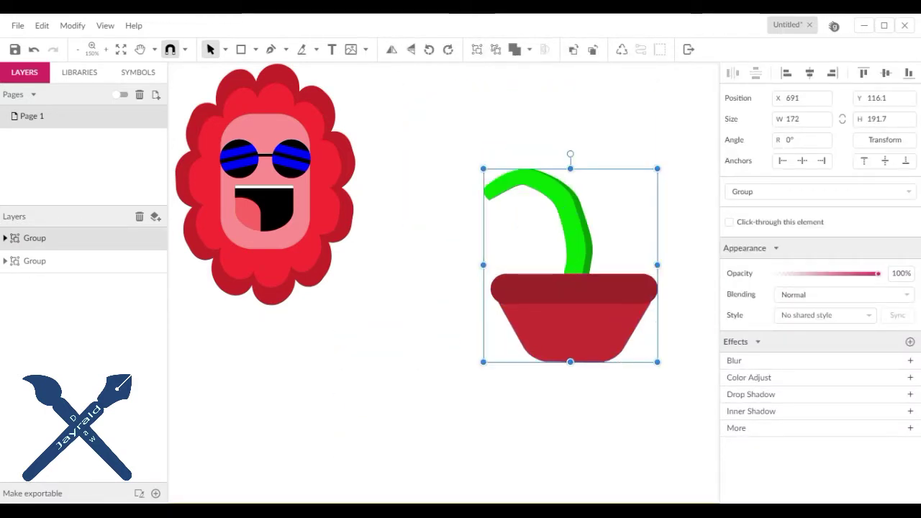
key("ctrl+minus")
left_click_drag(539, 267, 637, 403)
Step: Enlarge the flower head, bring it to the front and position it over the stem's tip
left_click(34, 261)
left_click_drag(417, 241, 545, 323)
left_click(572, 49)
left_click_drag(470, 220, 454, 239)
left_click_drag(464, 310, 454, 323)
left_click(346, 180)
Step: Draw a long, thin rounded rectangle under the pot, fill it grey and keep it behind the plant as the ground
left_click(256, 49)
left_click(288, 86)
left_click_drag(375, 408, 625, 417)
left_click(736, 329)
left_click(814, 308)
key("Escape")
key("Escape")
left_click(499, 417)
key("Escape")
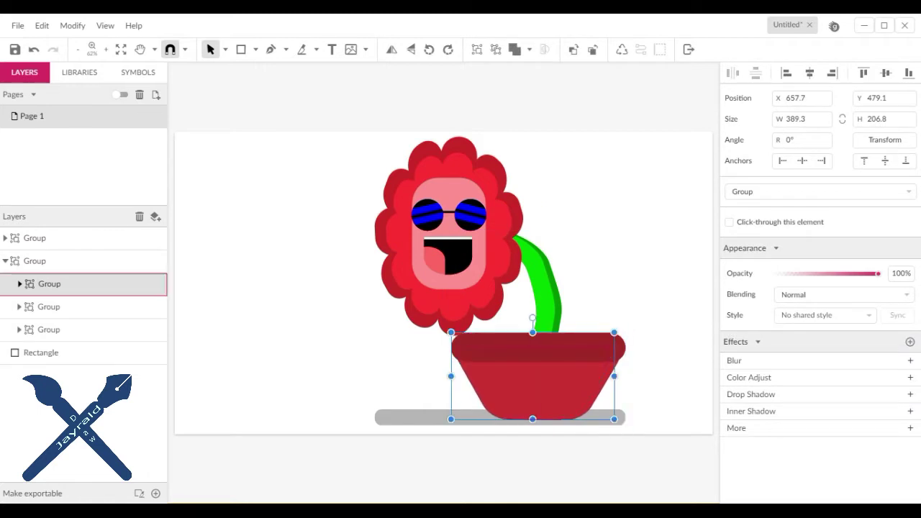
Step: Darken the fills of the rear pot copy's body and rim so they shade the pot's right edge
left_click(48, 306)
left_click(19, 306)
left_click(43, 375)
key("Escape")
left_click(69, 329)
key("Escape")
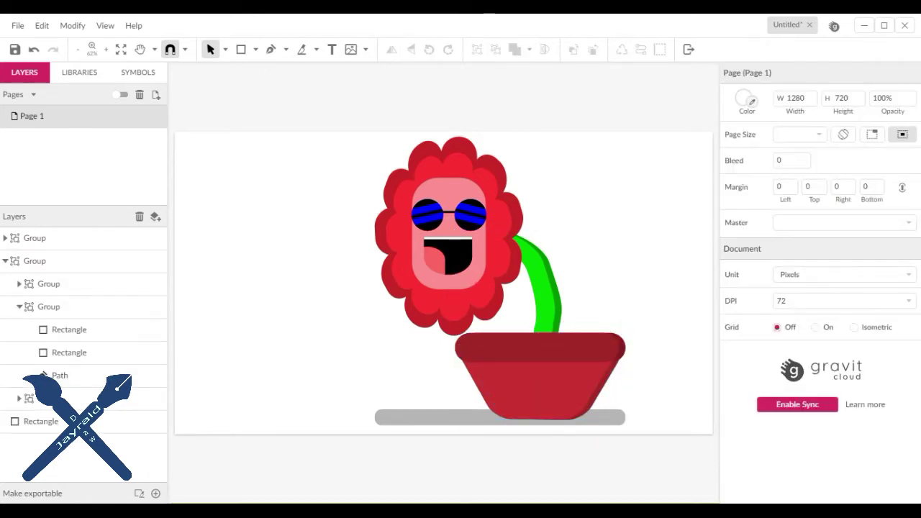